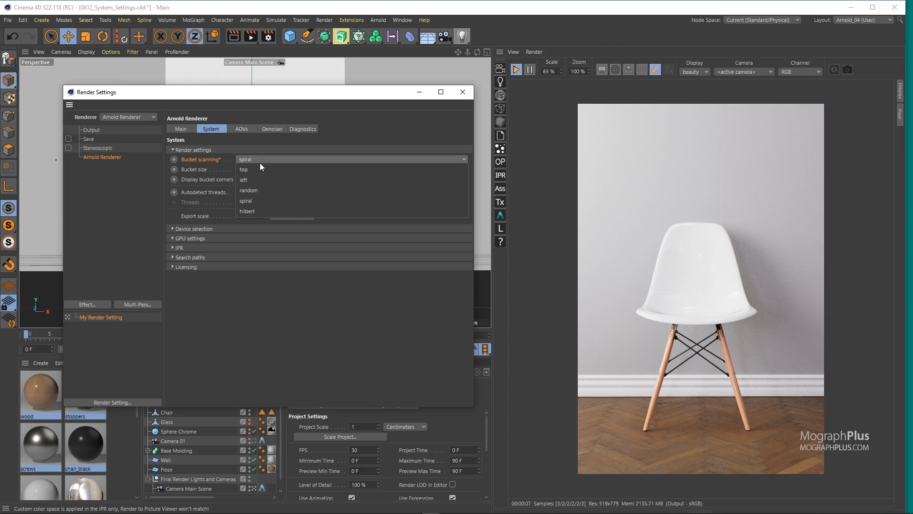
Step: Render the scene to the Picture Viewer with spiral bucket scanning, inspect the bucket order, and stop the render
{"action": "left_click", "coordinate": [259, 163]}
{"action": "left_click", "coordinate": [250, 37]}
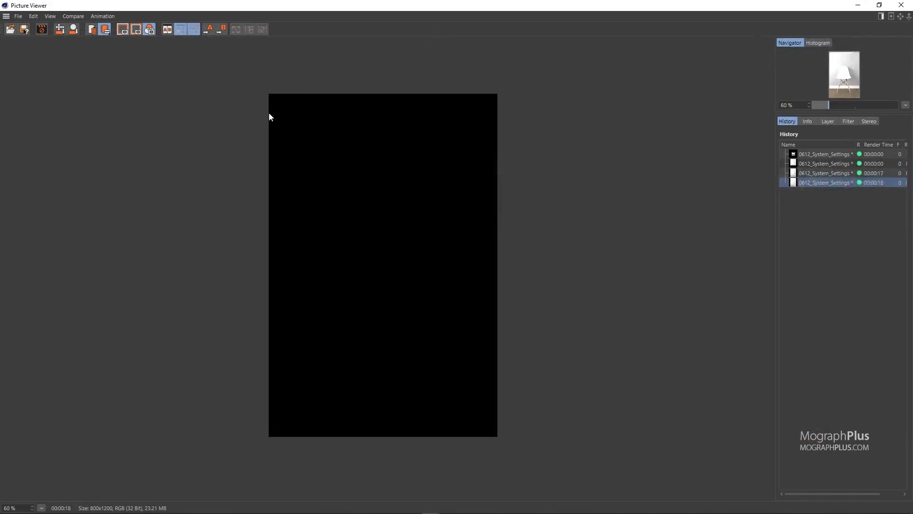
{"action": "scroll", "coordinate": [360, 233], "scroll_direction": "up", "scroll_amount": 1}
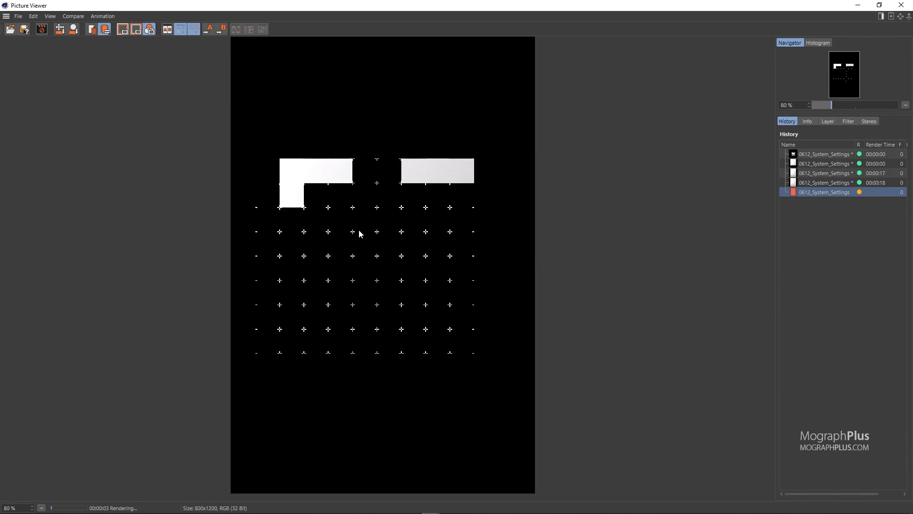
{"action": "scroll", "coordinate": [360, 233], "scroll_direction": "up", "scroll_amount": 1}
{"action": "scroll", "coordinate": [360, 233], "scroll_direction": "down", "scroll_amount": 1}
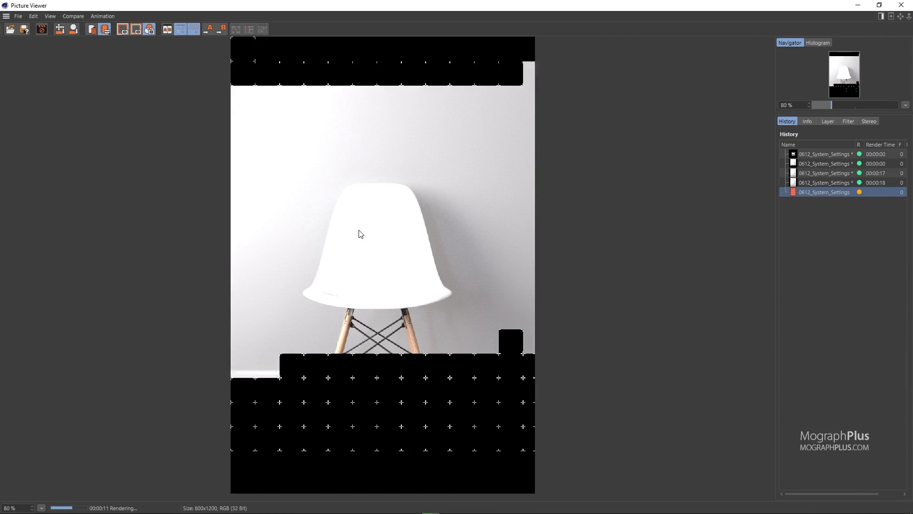
{"action": "scroll", "coordinate": [360, 233], "scroll_direction": "down", "scroll_amount": 1}
{"action": "scroll", "coordinate": [360, 233], "scroll_direction": "down", "scroll_amount": 1}
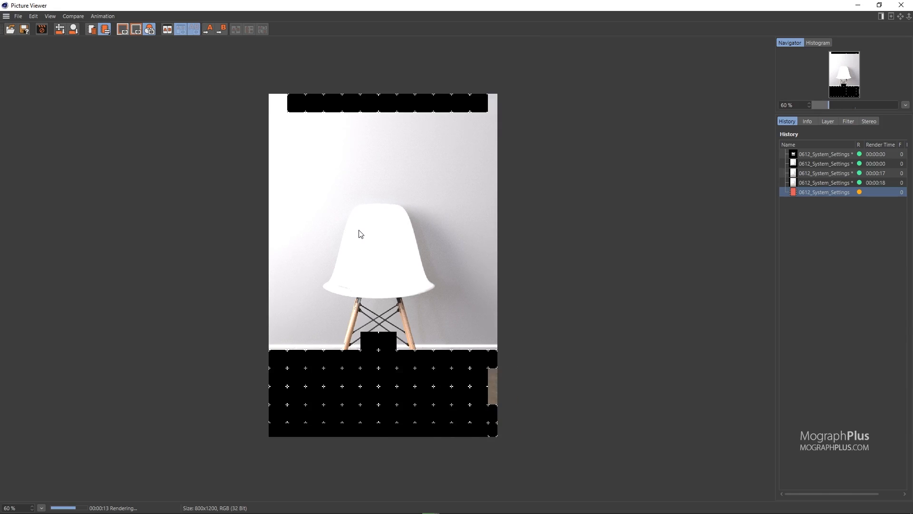
{"action": "left_click", "coordinate": [902, 5]}
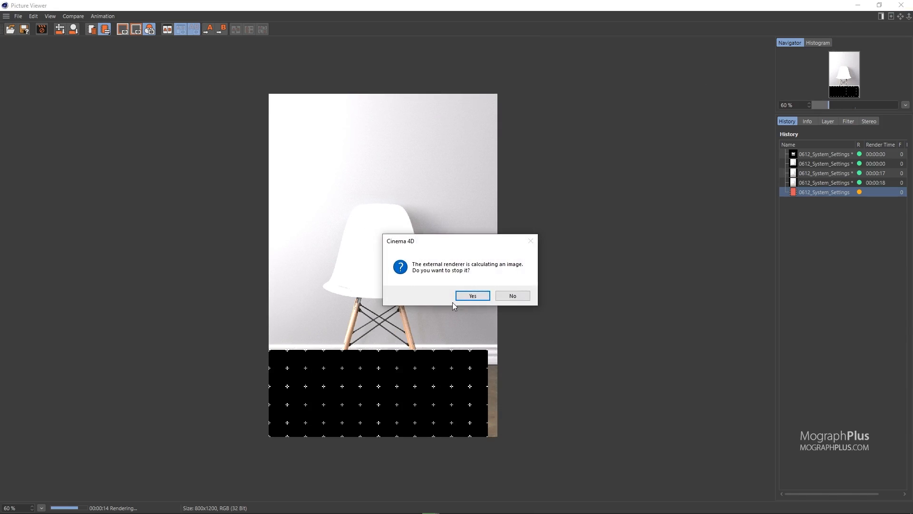
{"action": "left_click", "coordinate": [472, 295]}
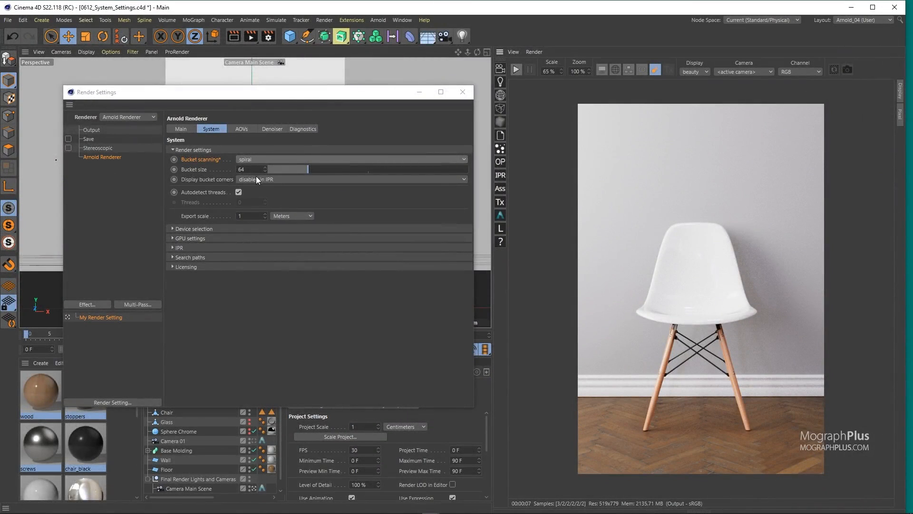
Step: Test-render the scene with random bucket scanning, stop the render, and set the scanning back to spiral
{"action": "left_click", "coordinate": [262, 159]}
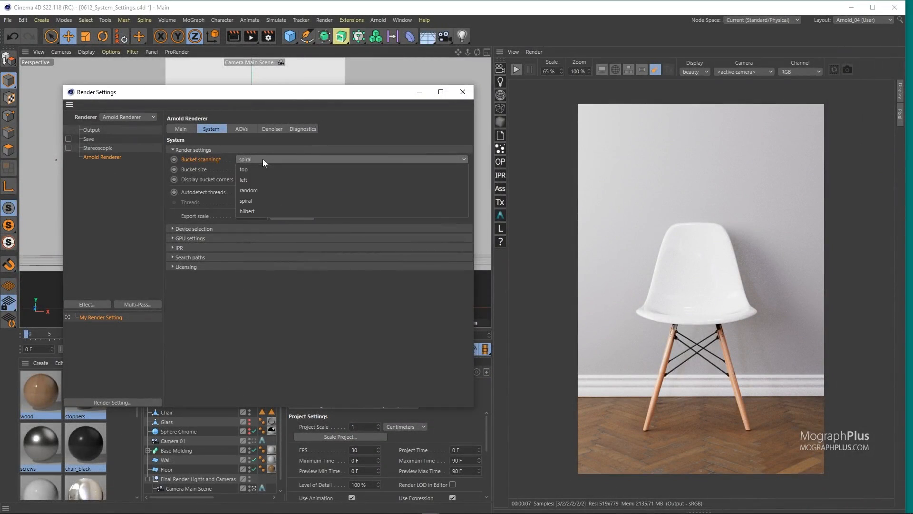
{"action": "left_click", "coordinate": [281, 191]}
{"action": "left_click", "coordinate": [252, 38]}
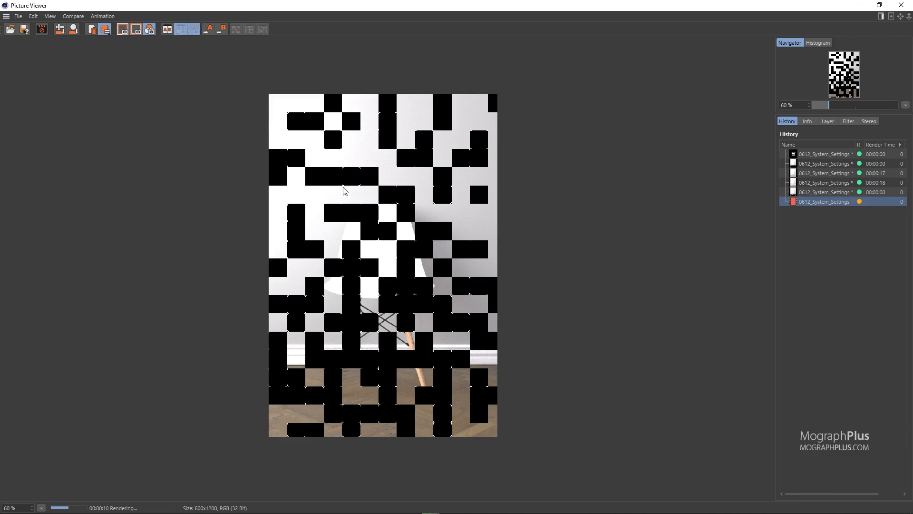
{"action": "left_click", "coordinate": [901, 5]}
{"action": "left_click", "coordinate": [471, 296]}
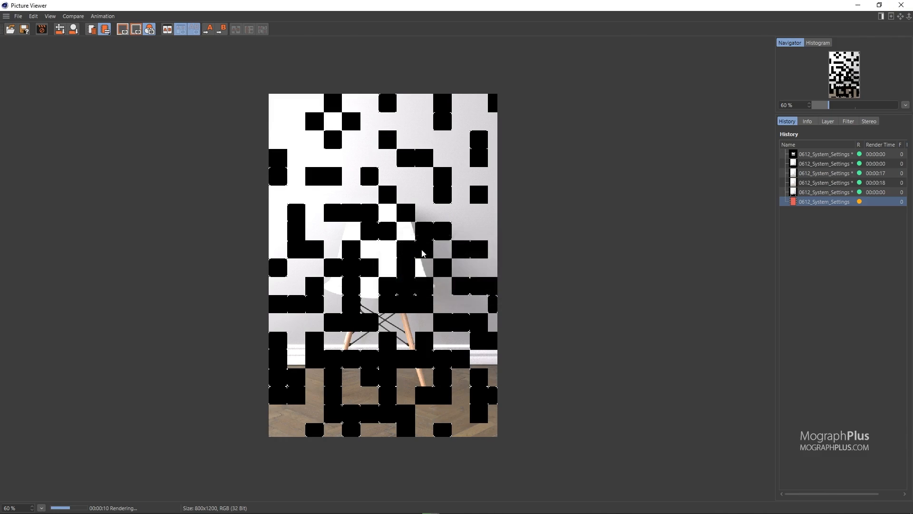
{"action": "left_click", "coordinate": [275, 158]}
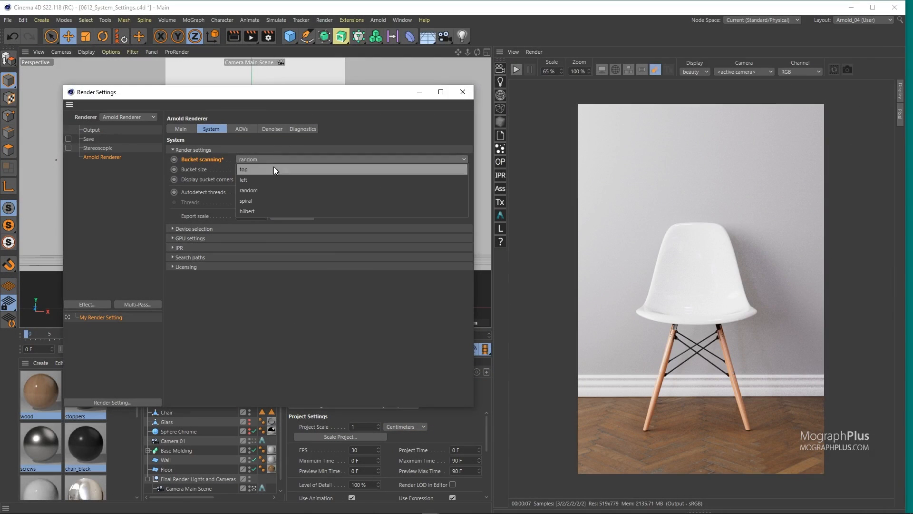
{"action": "left_click", "coordinate": [267, 203]}
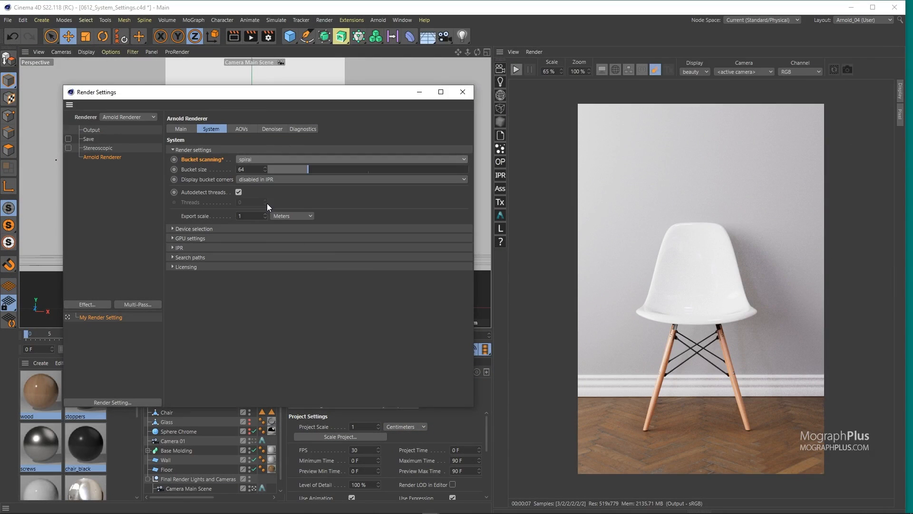
Step: Test-render the scene with a bucket size of 16, stop the render, and set the size back to 64
{"action": "left_click", "coordinate": [202, 170]}
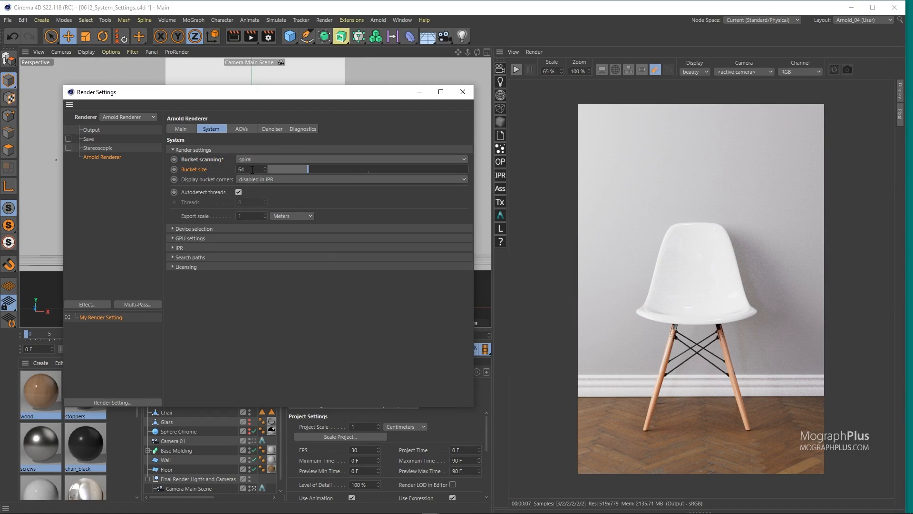
{"action": "key", "text": "BackSpace"}
{"action": "key", "text": "BackSpace"}
{"action": "type", "text": "16"}
{"action": "key", "text": "Return"}
{"action": "left_click", "coordinate": [251, 41]}
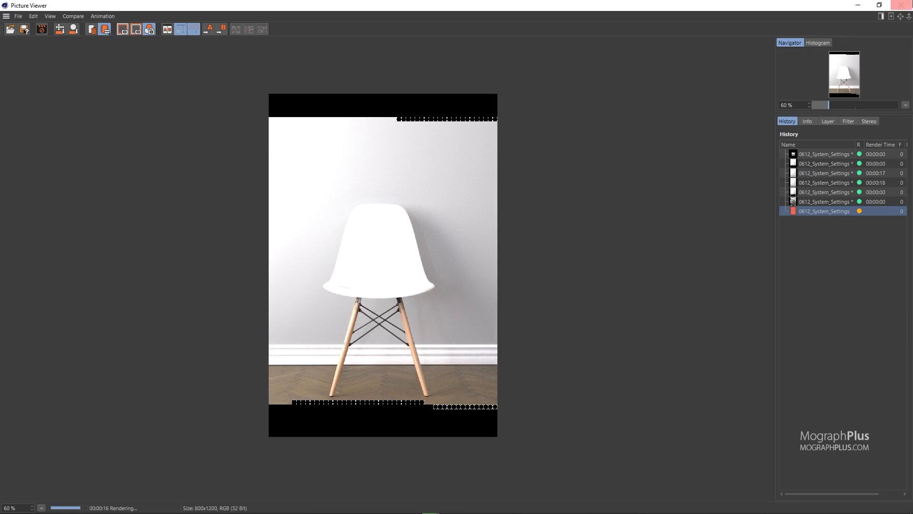
{"action": "left_click", "coordinate": [904, 4]}
{"action": "left_click", "coordinate": [472, 296]}
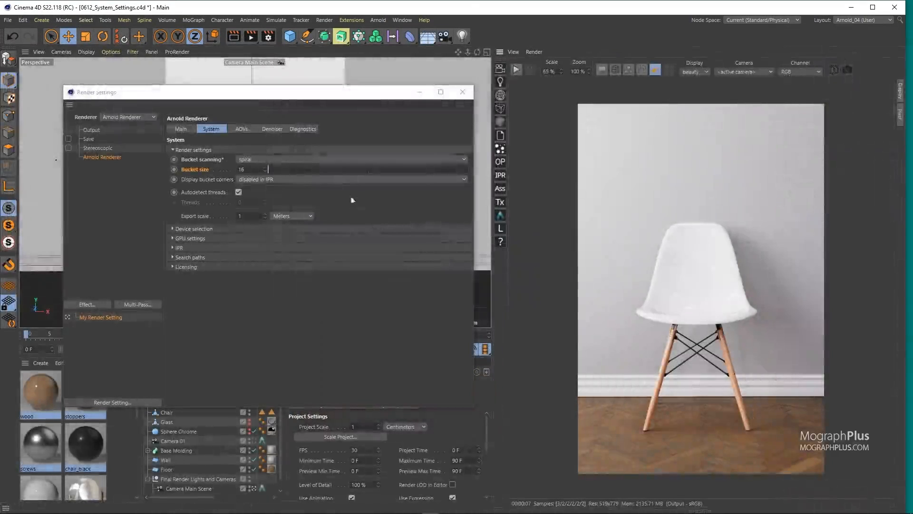
{"action": "left_click", "coordinate": [247, 161]}
{"action": "left_click", "coordinate": [250, 161]}
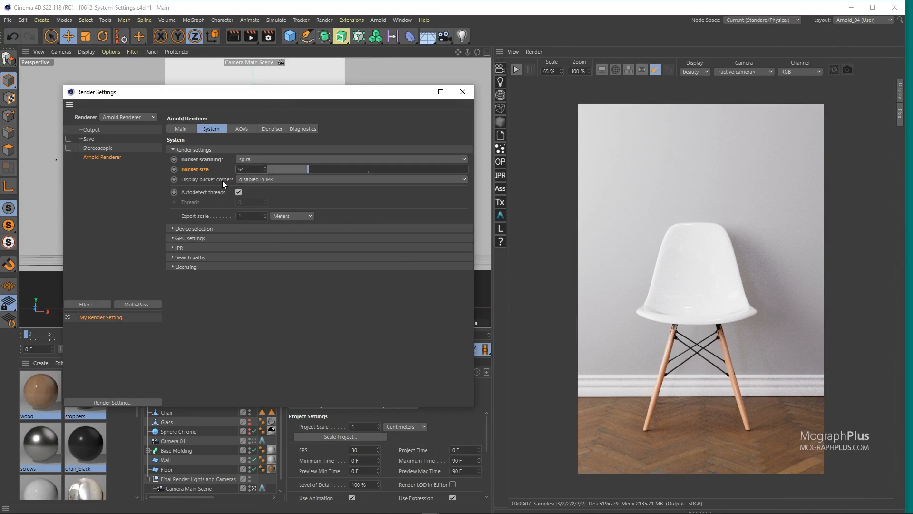
Step: Preview the IPR render with display bucket corners enabled, and switch the option back to disabled in IPR
{"action": "left_click", "coordinate": [278, 181]}
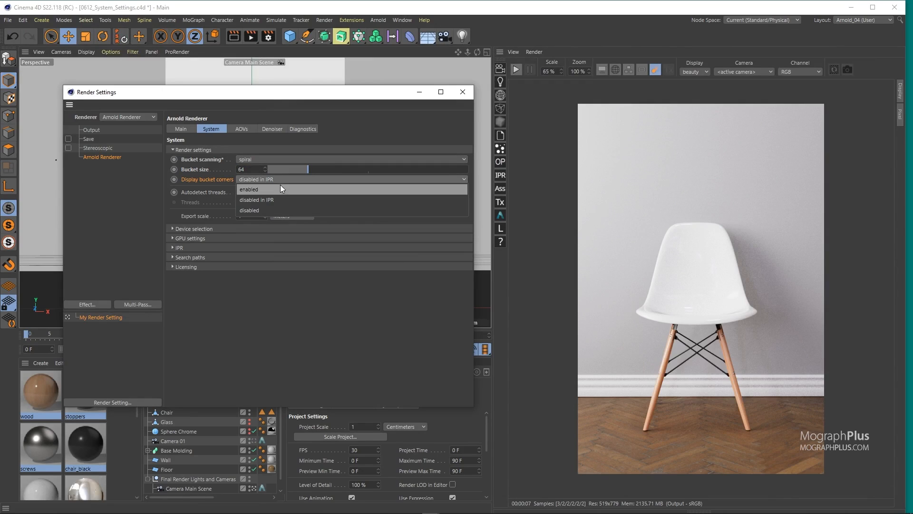
{"action": "left_click", "coordinate": [324, 187]}
{"action": "left_click", "coordinate": [515, 70]}
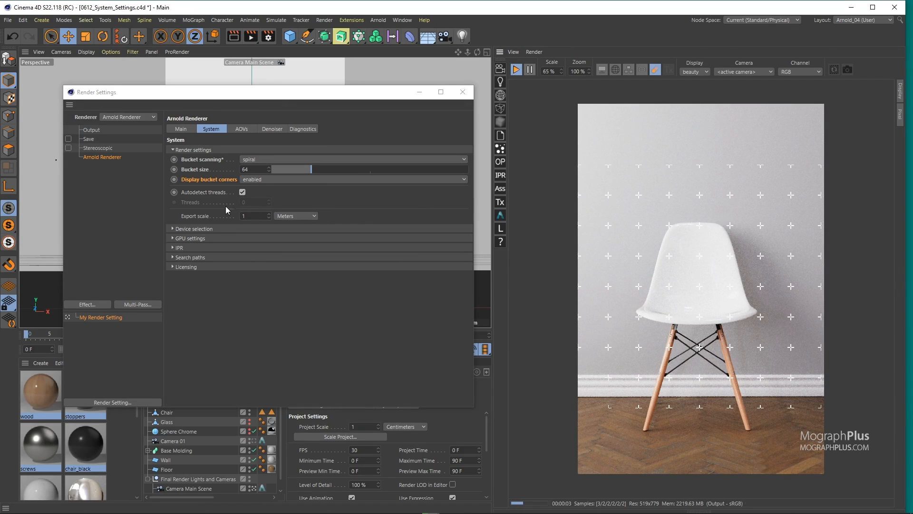
{"action": "left_click", "coordinate": [262, 180]}
{"action": "left_click", "coordinate": [266, 199]}
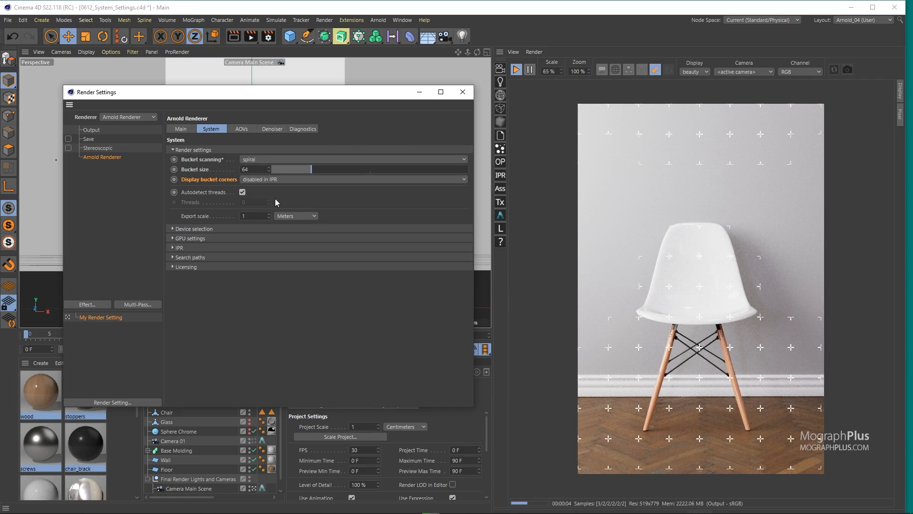
Step: Test-render the scene with display bucket corners disabled, stop the render, and set the option back to disabled in IPR
{"action": "left_click", "coordinate": [268, 180]}
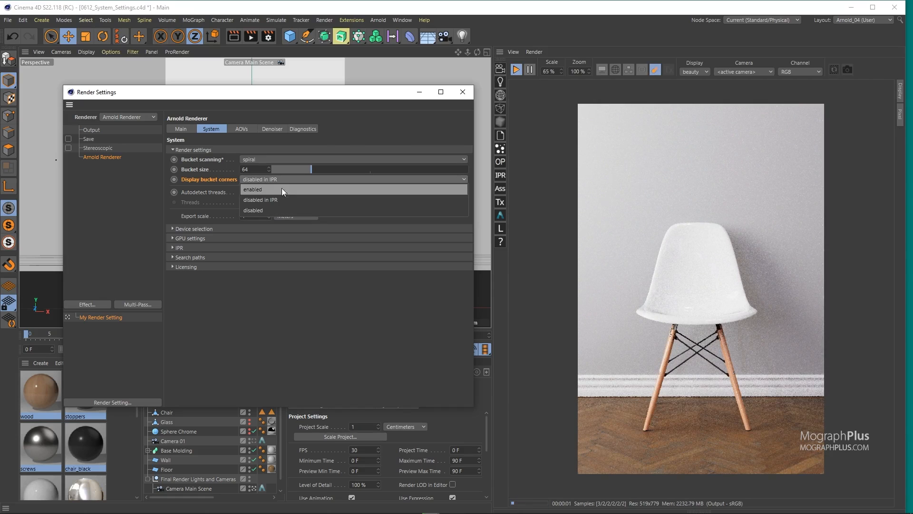
{"action": "left_click", "coordinate": [284, 207]}
{"action": "left_click", "coordinate": [251, 37]}
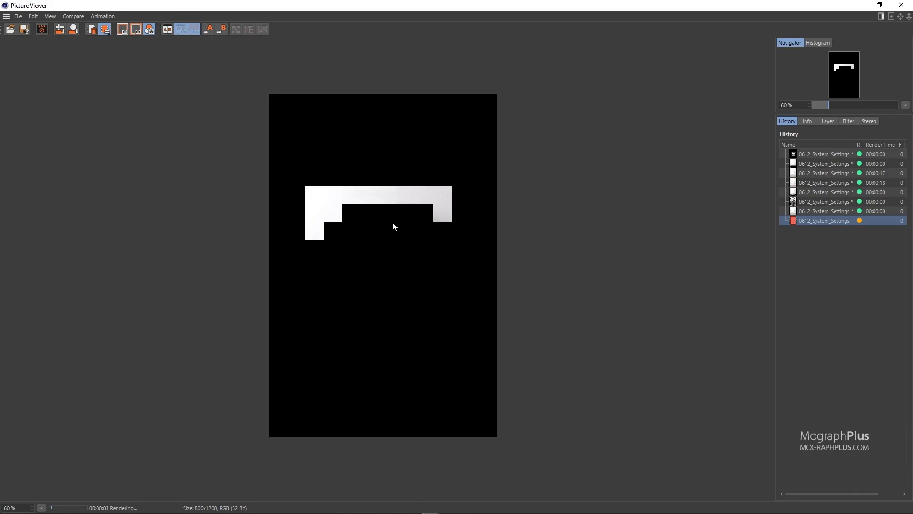
{"action": "left_click", "coordinate": [902, 5]}
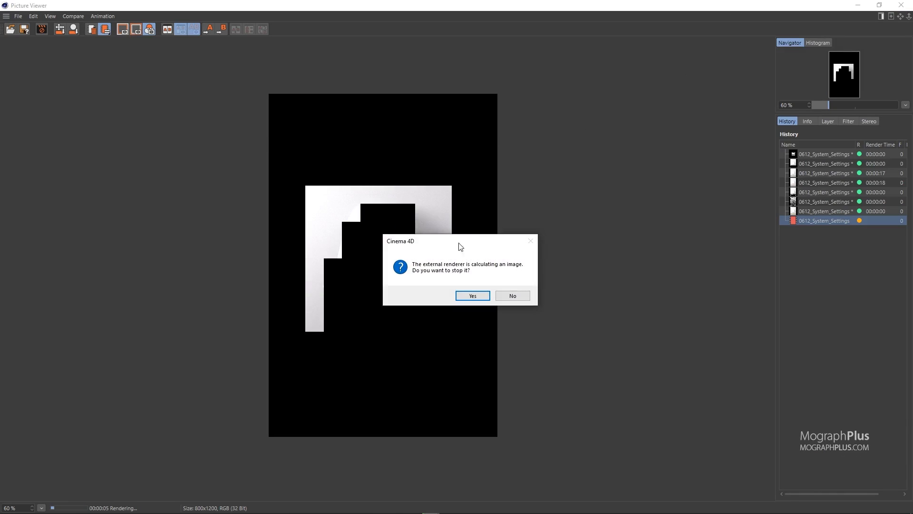
{"action": "left_click", "coordinate": [470, 296]}
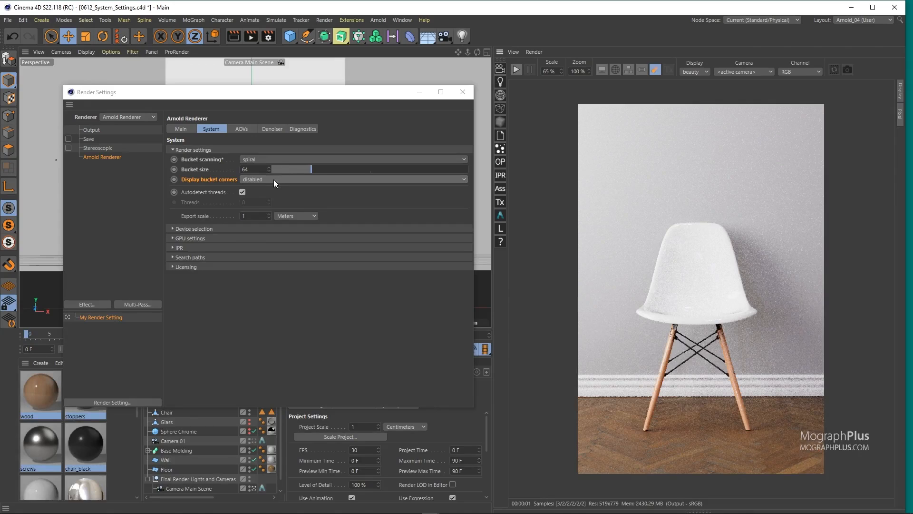
{"action": "left_click", "coordinate": [273, 179]}
{"action": "left_click", "coordinate": [271, 199]}
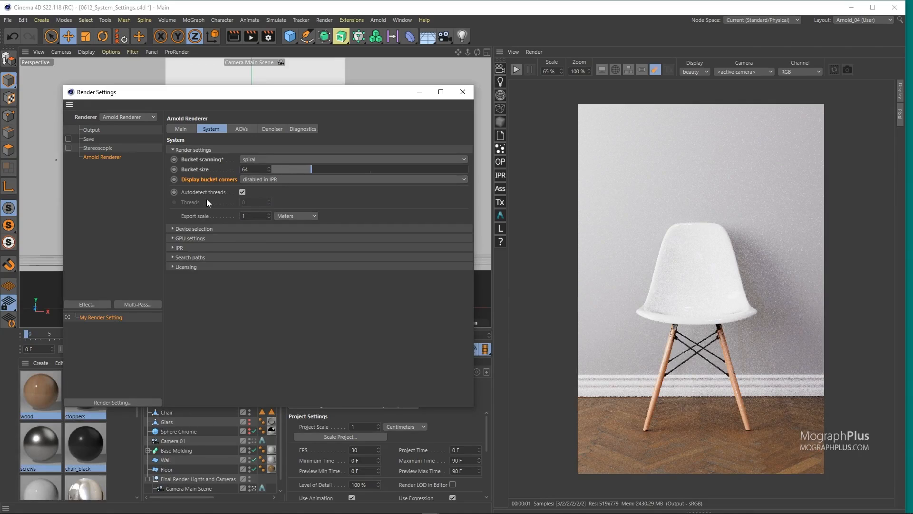
Step: Turn off autodetect threads and set the thread count to 30 with the IPR render running
{"action": "left_click", "coordinate": [243, 191]}
{"action": "left_click", "coordinate": [515, 70]}
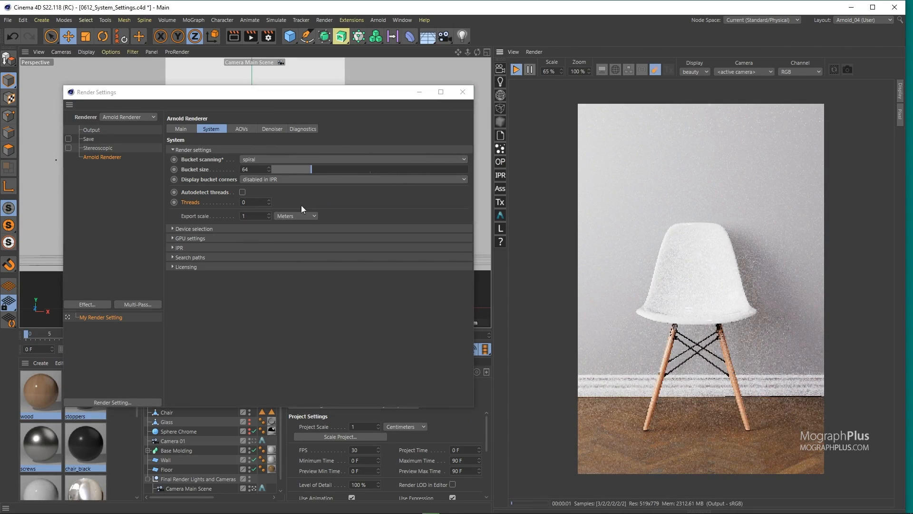
{"action": "left_click", "coordinate": [254, 202]}
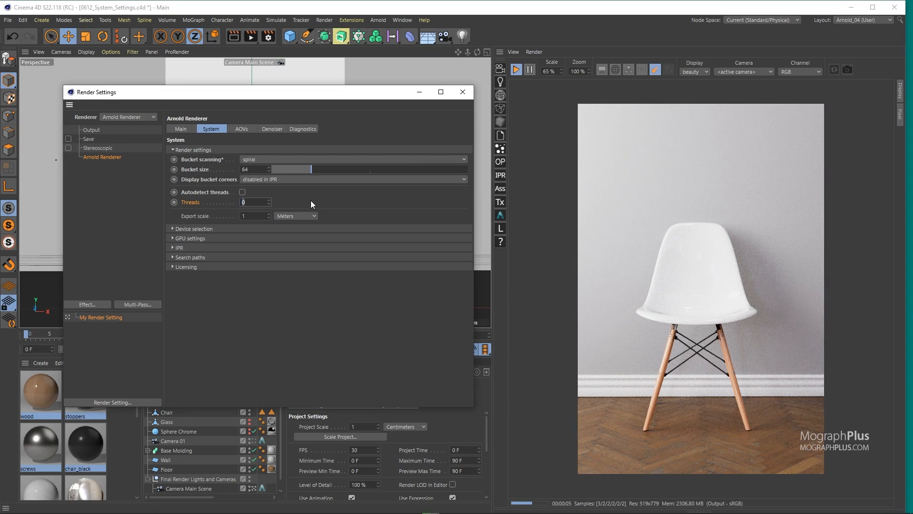
{"action": "type", "text": "30"}
{"action": "key", "text": "Return"}
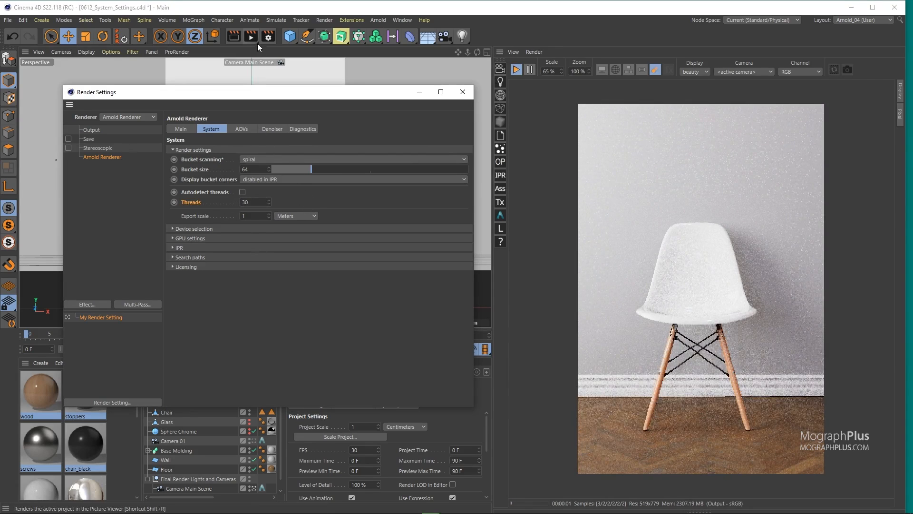
Step: Render the scene to the Picture Viewer with the manual thread count and stop the render
{"action": "left_click", "coordinate": [253, 35]}
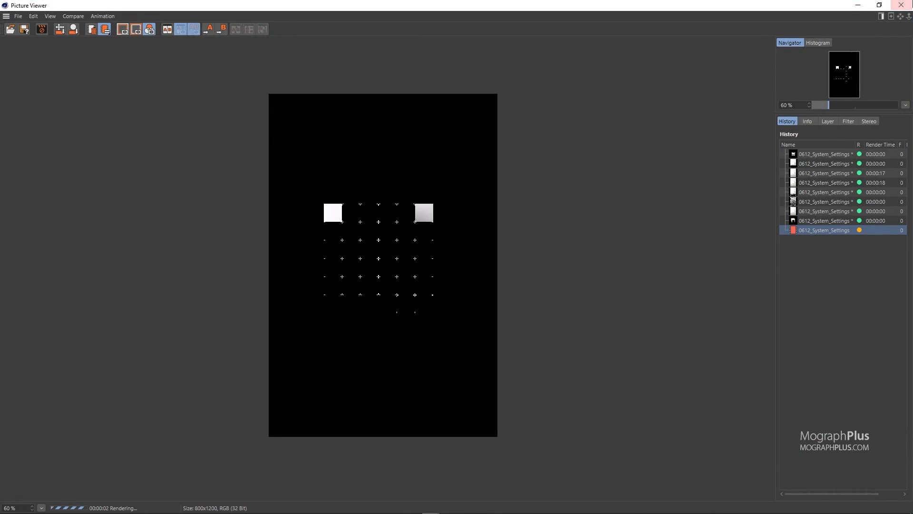
{"action": "left_click", "coordinate": [901, 5]}
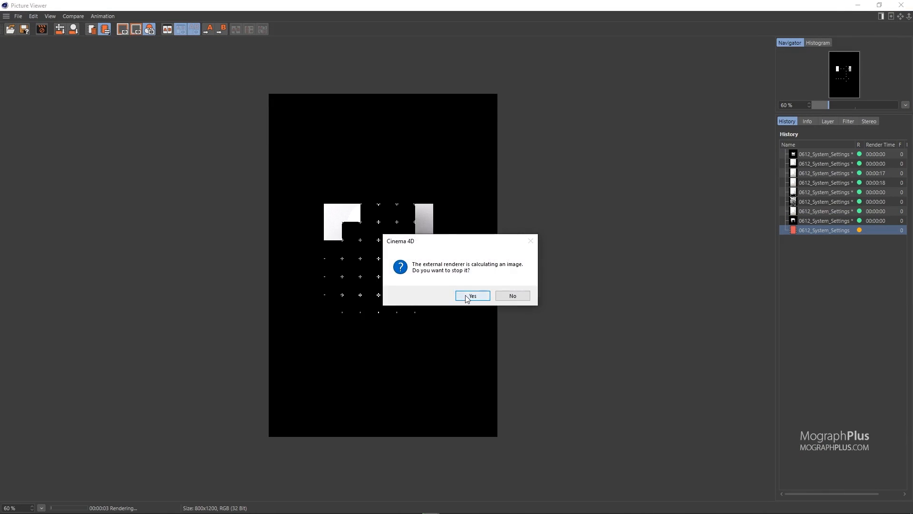
{"action": "left_click", "coordinate": [467, 296]}
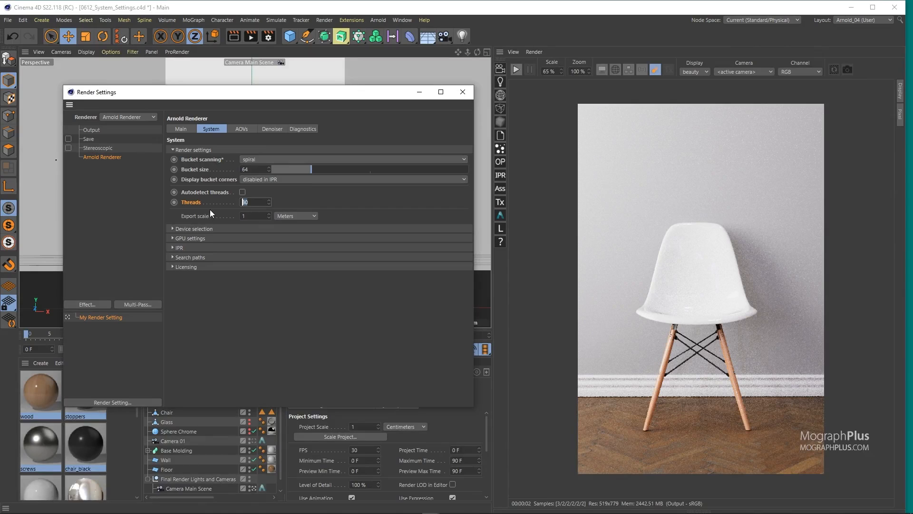
Step: Test-render the scene with threads set to -4, stop the render, and turn autodetect threads back on
{"action": "type", "text": "-4"}
{"action": "left_click", "coordinate": [251, 36]}
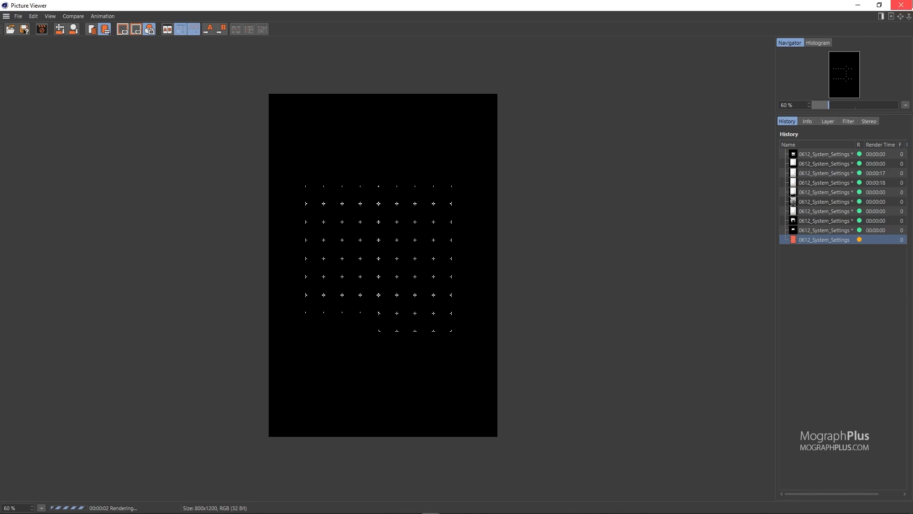
{"action": "left_click", "coordinate": [903, 7]}
{"action": "left_click", "coordinate": [479, 296]}
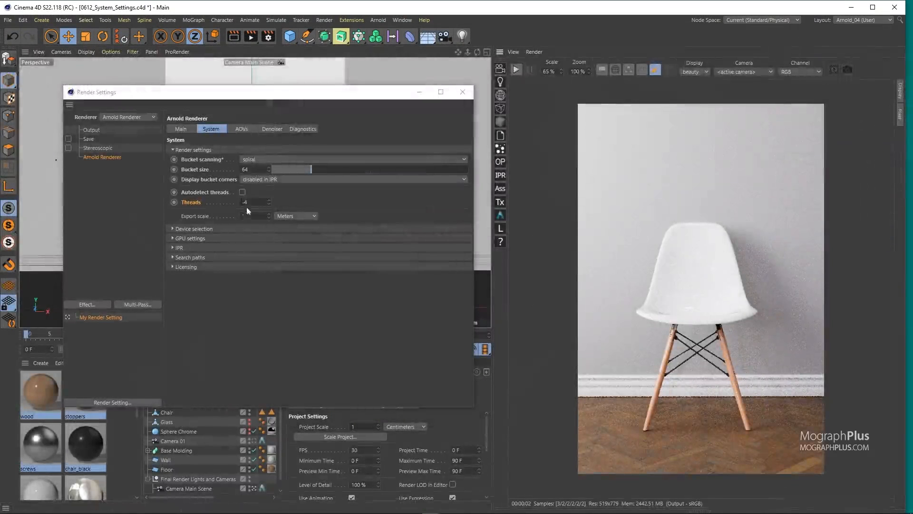
{"action": "left_click", "coordinate": [242, 192]}
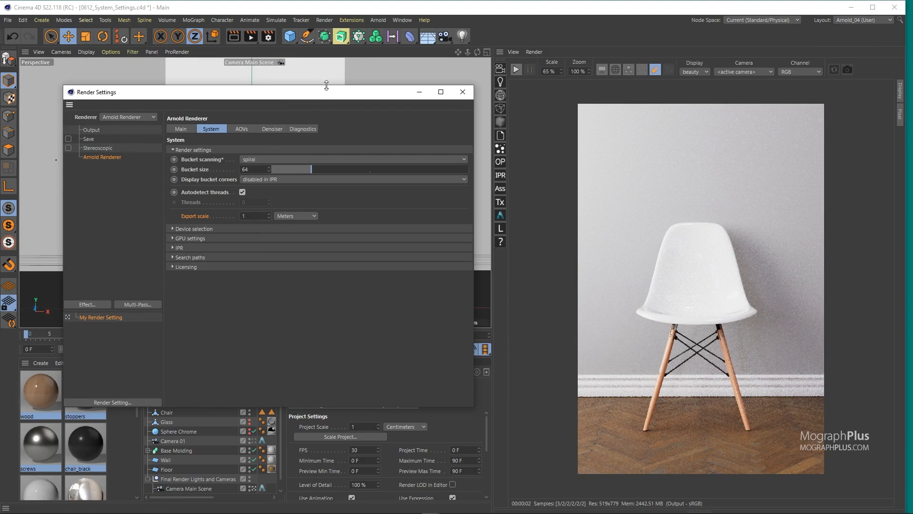
Step: Move the Render Settings window to uncover Project Settings, and examine the project scale and the available export scale units
{"action": "left_click_drag", "start_coordinate": [325, 96], "coordinate": [333, 40]}
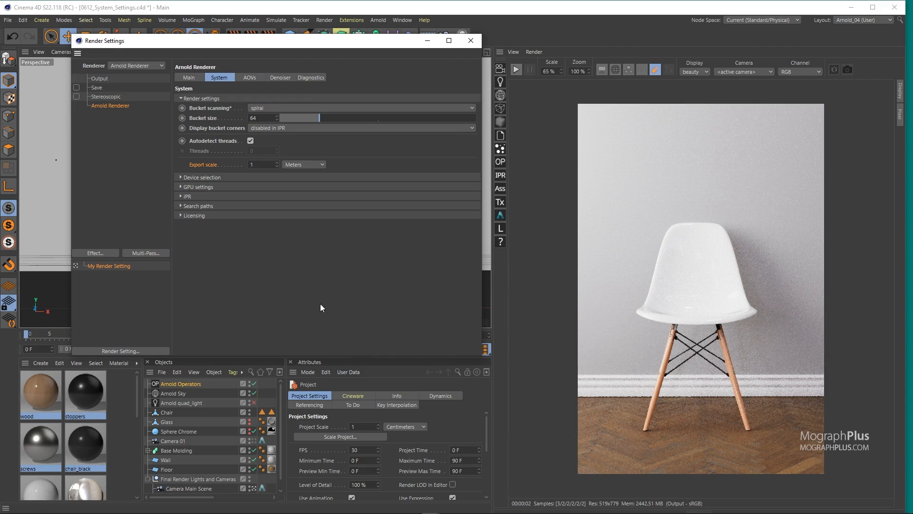
{"action": "left_click", "coordinate": [318, 165]}
{"action": "left_click", "coordinate": [318, 324]}
{"action": "left_click", "coordinate": [318, 426]}
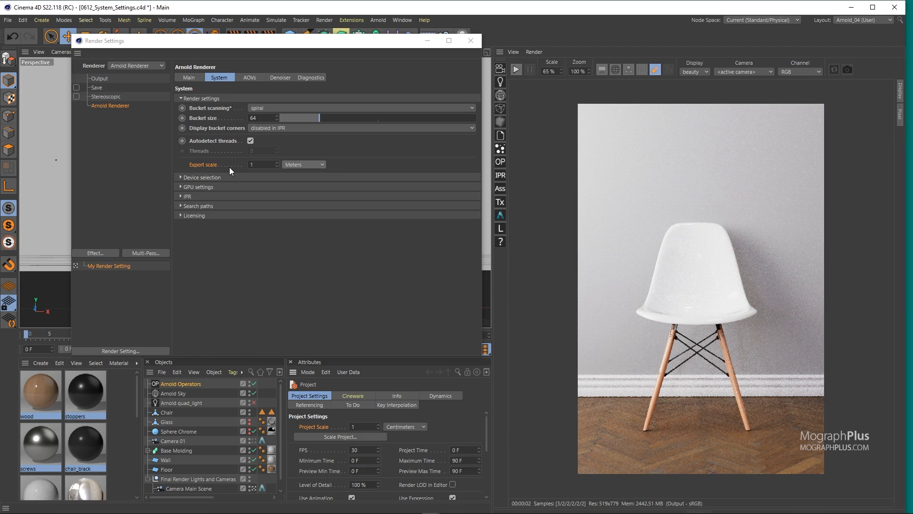
{"action": "left_click", "coordinate": [313, 164]}
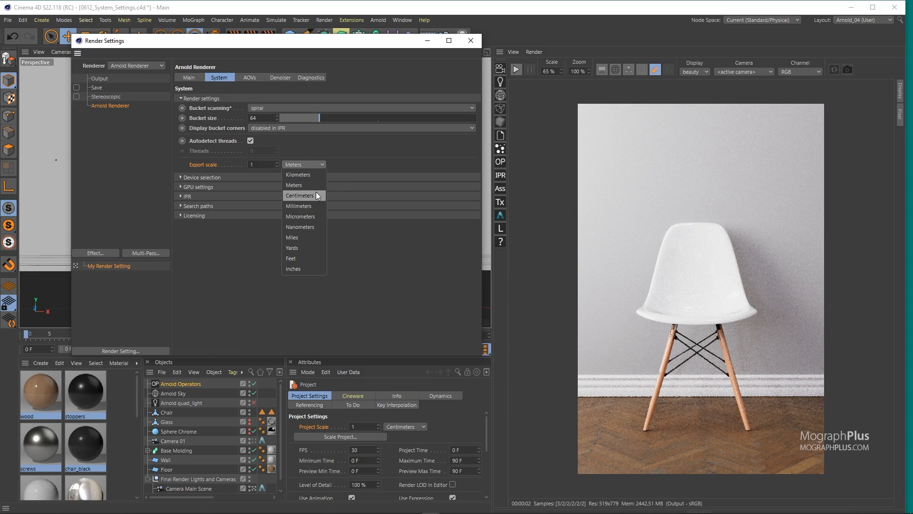
{"action": "left_click", "coordinate": [338, 153]}
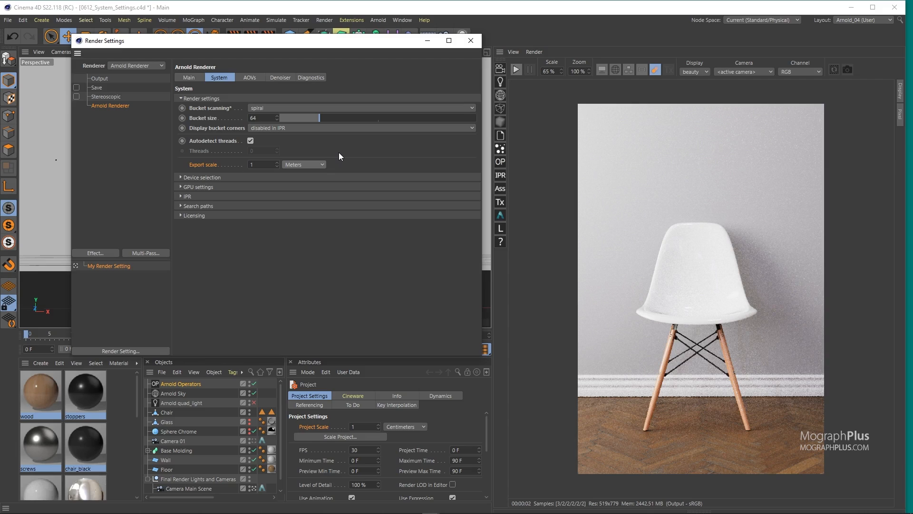
Step: Examine the Device selection, GPU settings, IPR, Search paths and Licensing sections of the Arnold system settings
{"action": "left_click", "coordinate": [202, 178]}
{"action": "left_click", "coordinate": [205, 177]}
{"action": "left_click", "coordinate": [199, 186]}
{"action": "left_click", "coordinate": [199, 186]}
{"action": "left_click", "coordinate": [204, 196]}
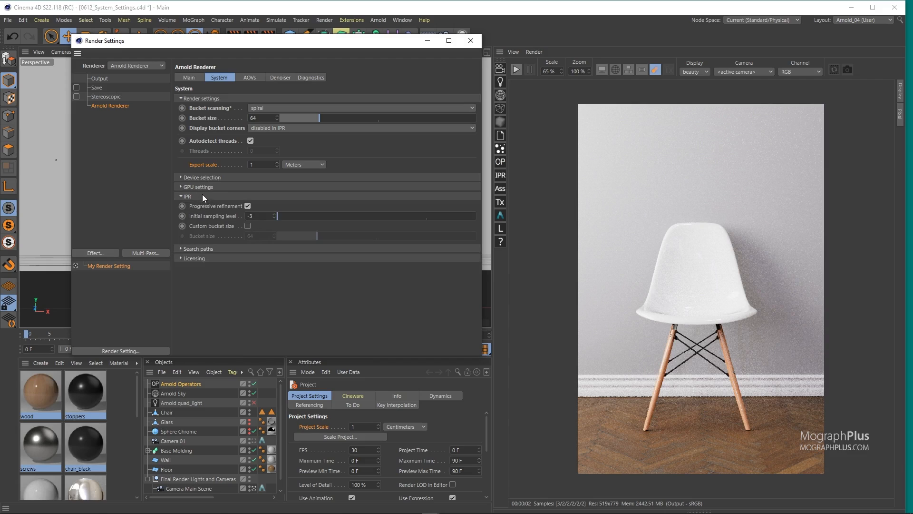
{"action": "left_click", "coordinate": [203, 196]}
{"action": "left_click", "coordinate": [203, 195]}
{"action": "left_click", "coordinate": [203, 196]}
{"action": "left_click", "coordinate": [203, 204]}
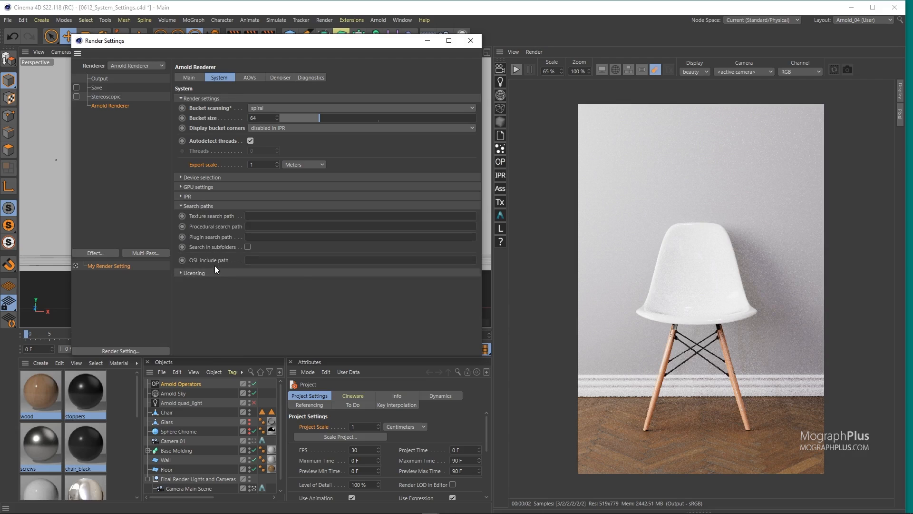
{"action": "left_click", "coordinate": [216, 273]}
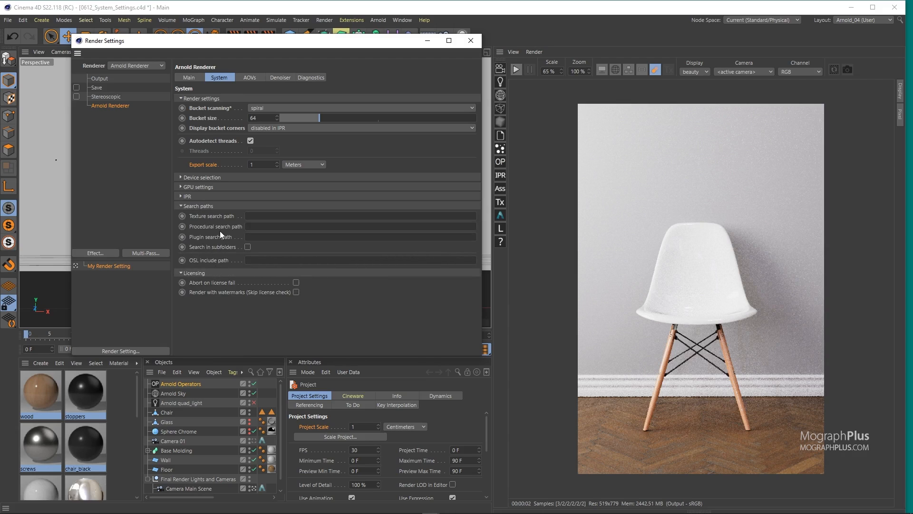